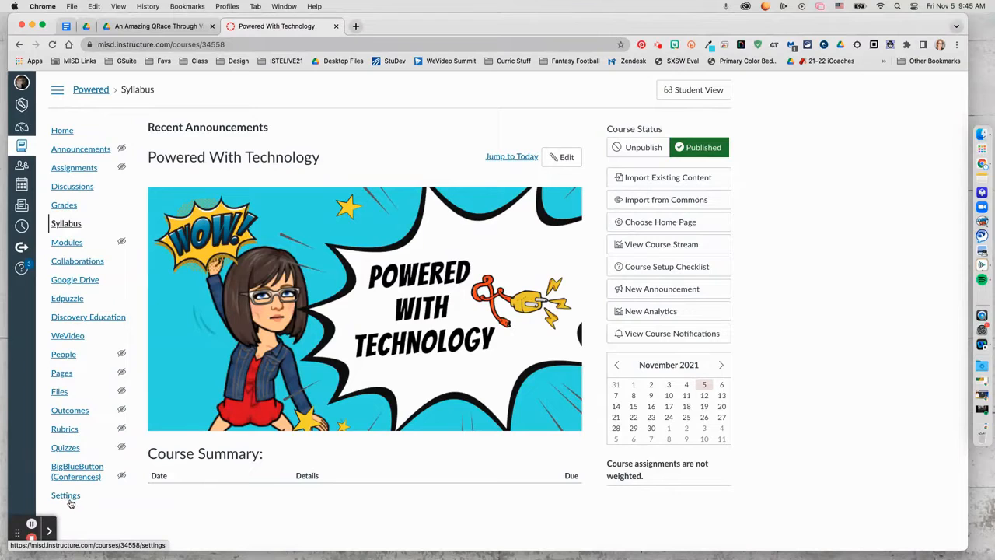
# Step: Enable the New Quizzes feature preview in the course settings
pyautogui.click(67, 498)
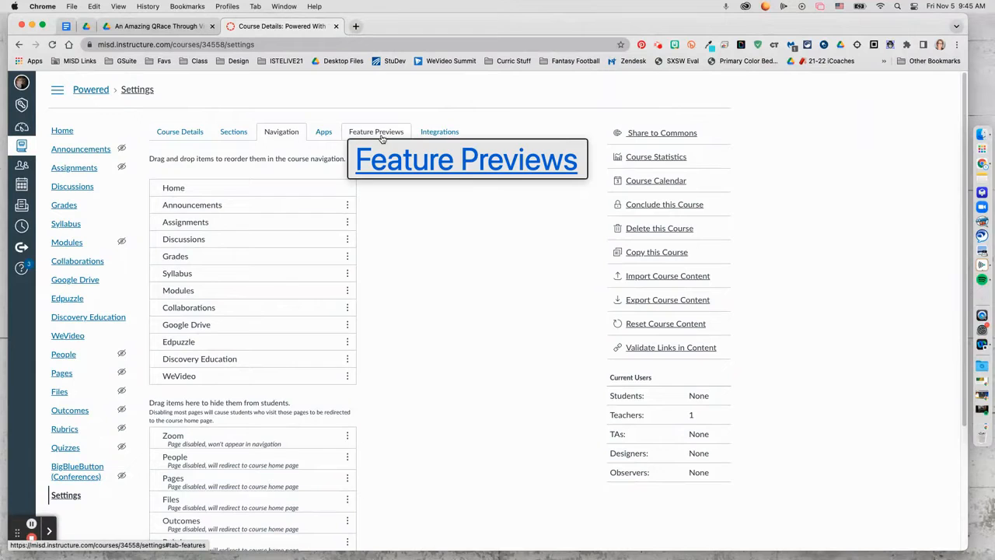
pyautogui.click(381, 133)
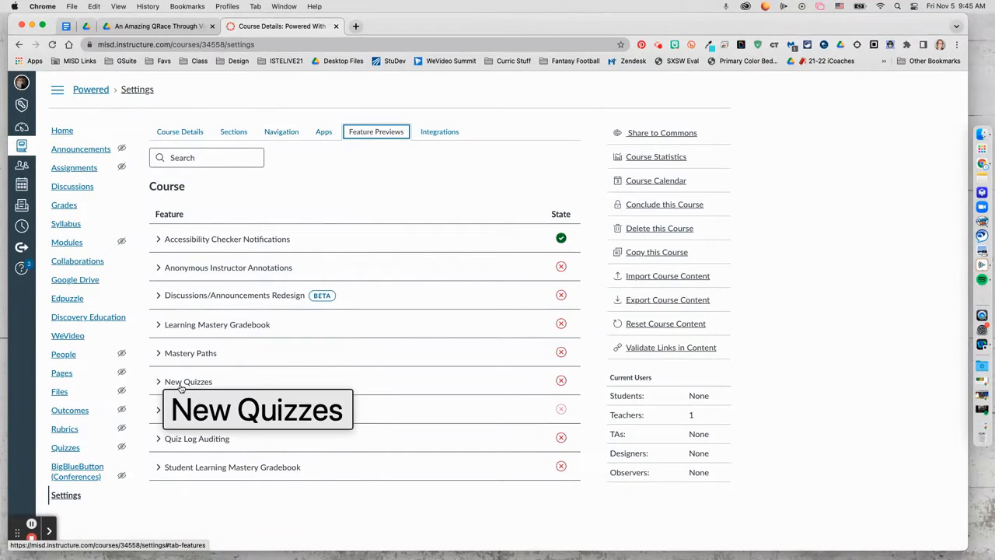
pyautogui.click(561, 381)
pyautogui.click(561, 406)
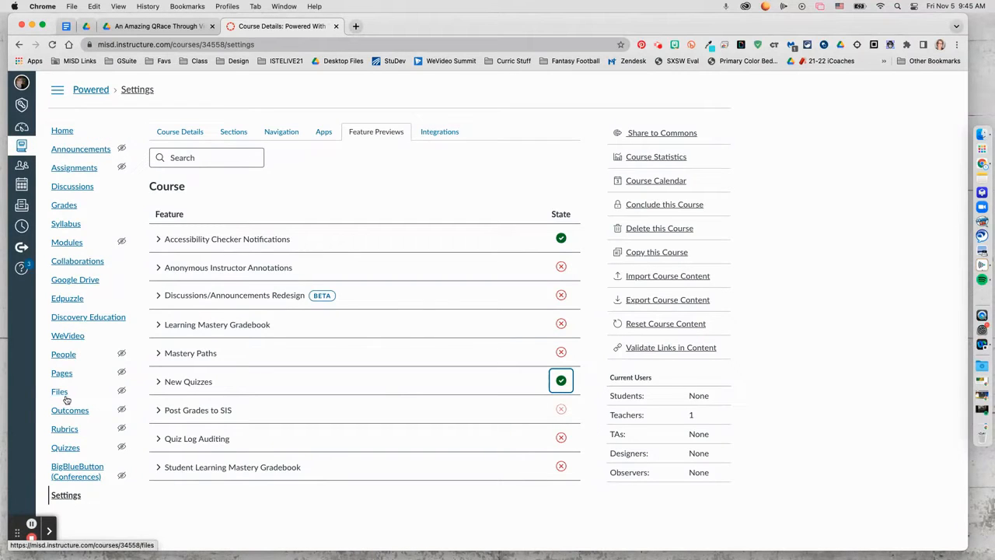
# Step: Start a new quiz in the course's Quizzes area using the New Quizzes engine
pyautogui.click(67, 448)
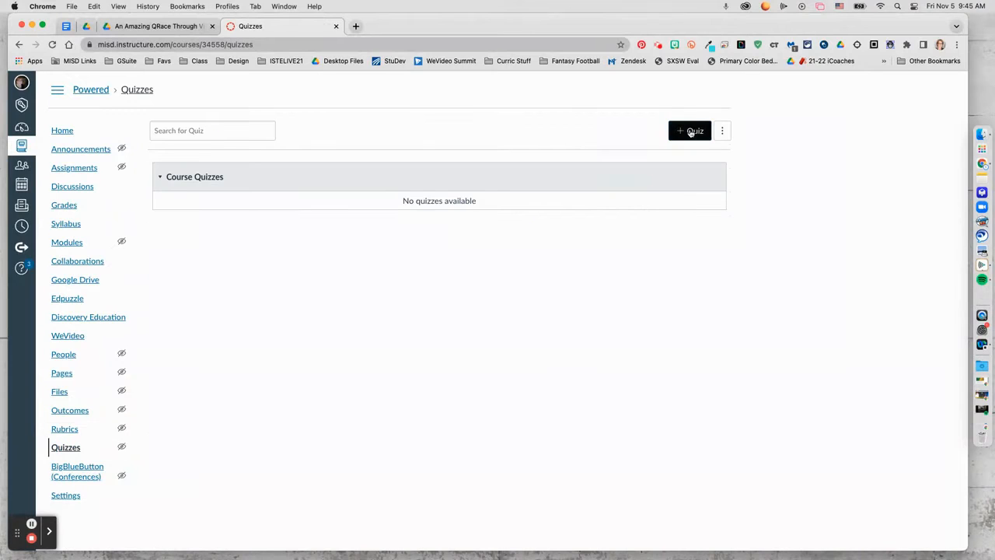
pyautogui.click(690, 132)
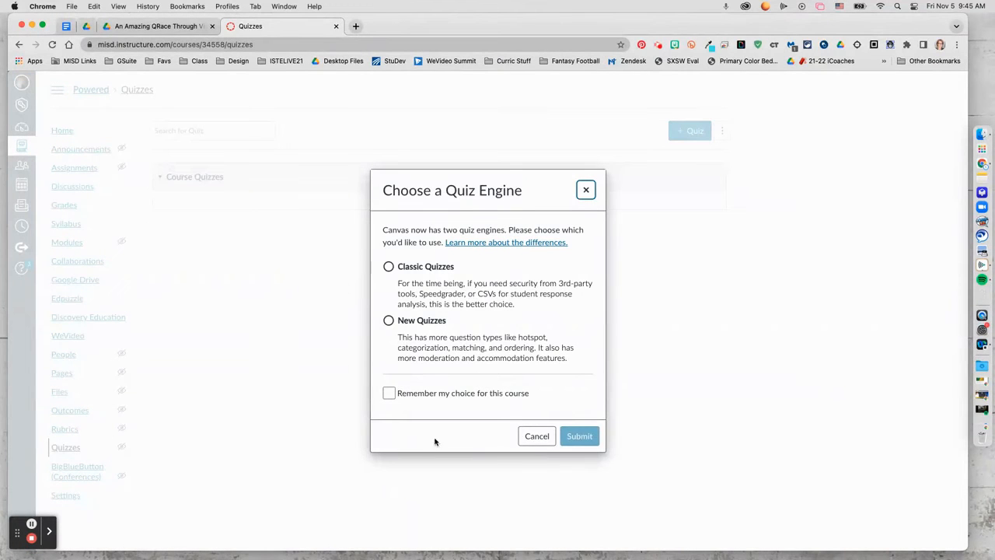
pyautogui.click(389, 321)
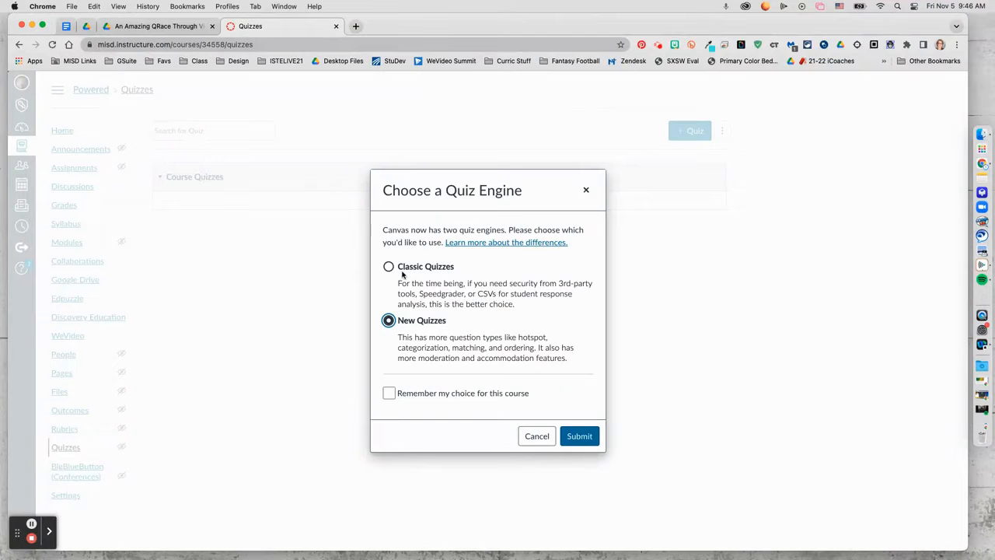
pyautogui.click(385, 322)
pyautogui.click(579, 437)
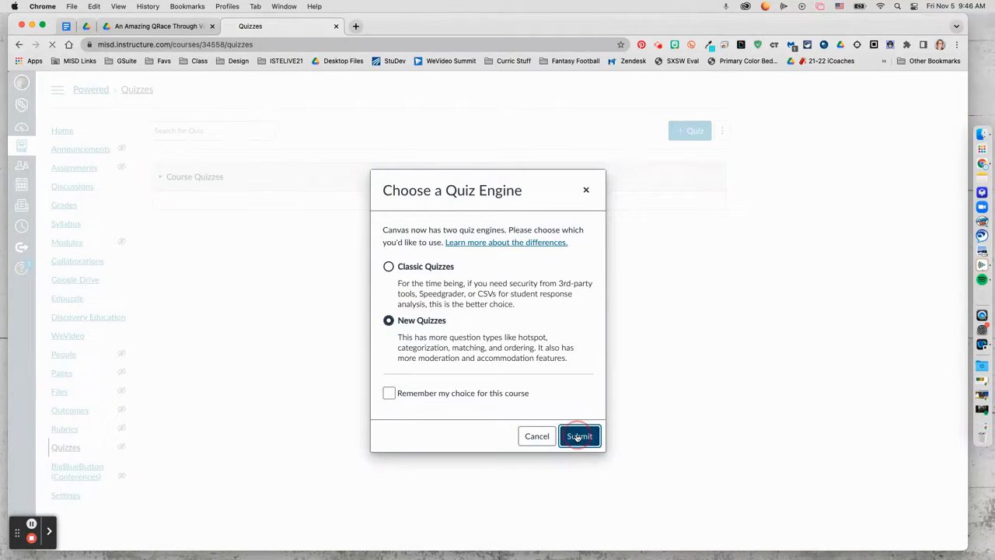
# Step: Name the quiz "Demo New Quizzes Test" and set its points to 100
pyautogui.click(226, 166)
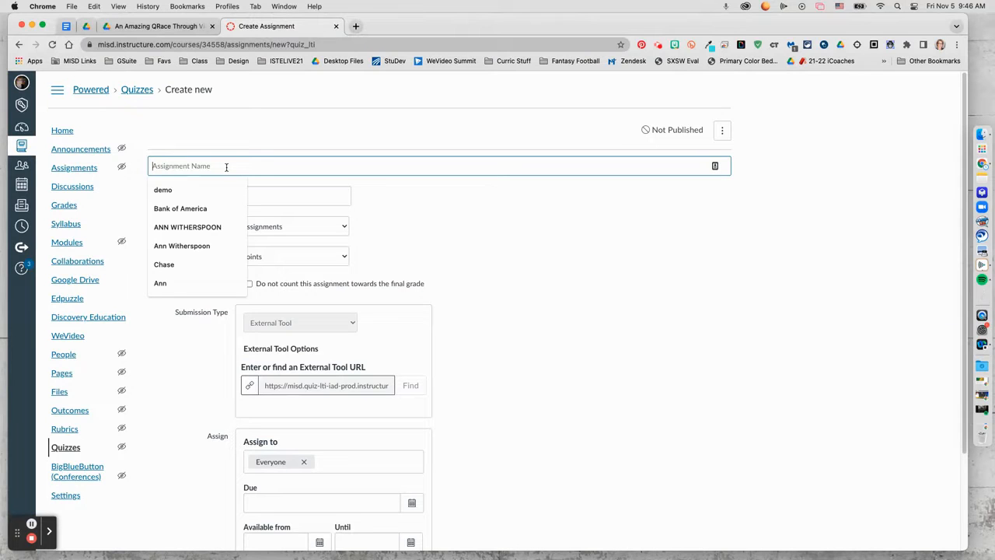
pyautogui.write('Demo New')
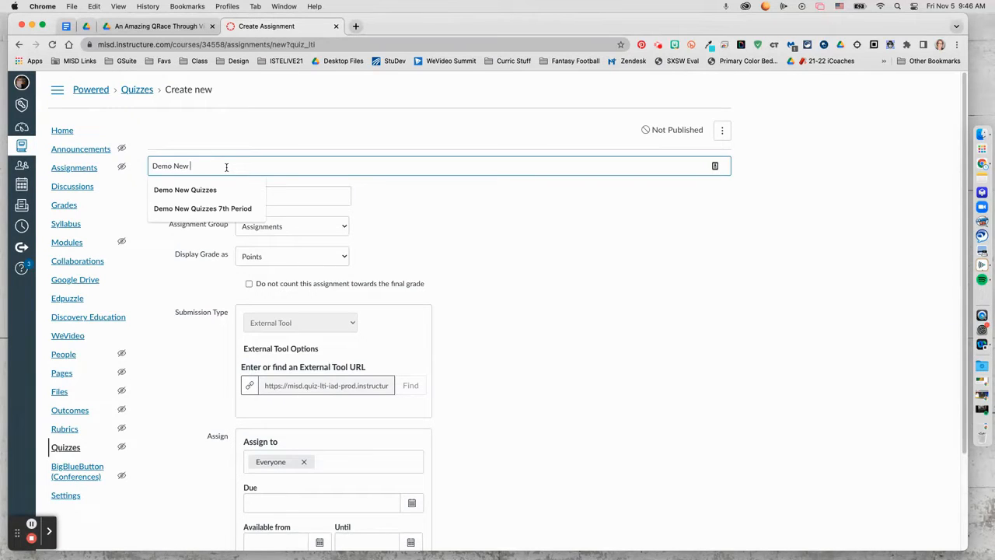
pyautogui.write(' Quizzes Test')
pyautogui.moveTo(259, 194); pyautogui.dragTo(234, 192)
pyautogui.write('100')
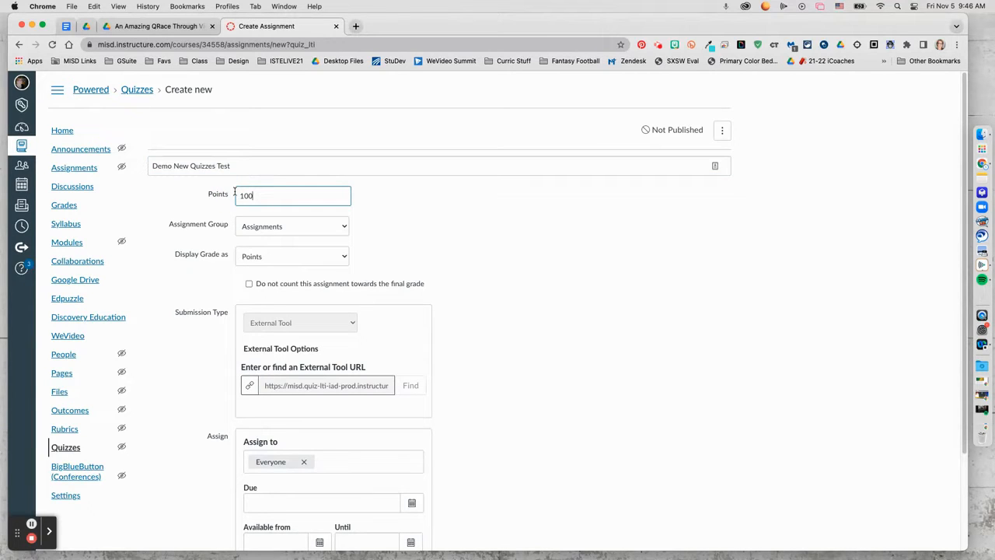
# Step: Create an assignment group named "1st 6 Weeks" and assign the quiz to it
pyautogui.click(339, 227)
pyautogui.click(298, 238)
pyautogui.click(459, 308)
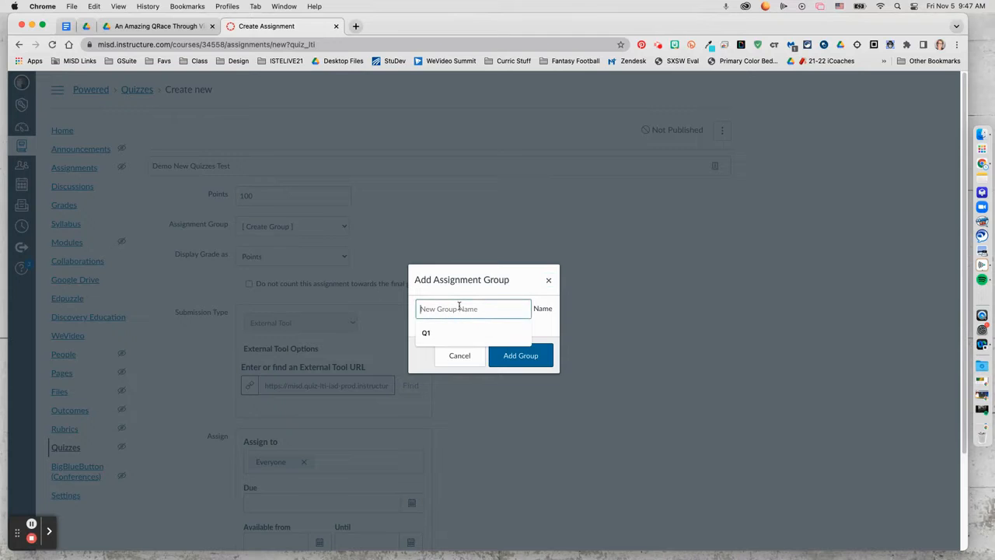
pyautogui.write('1st 6 Weeks')
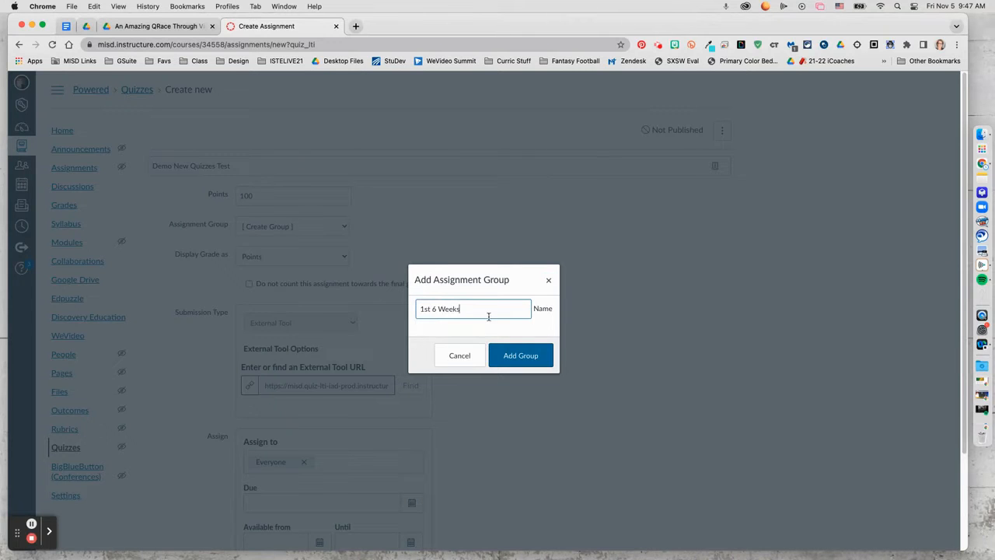
pyautogui.click(521, 357)
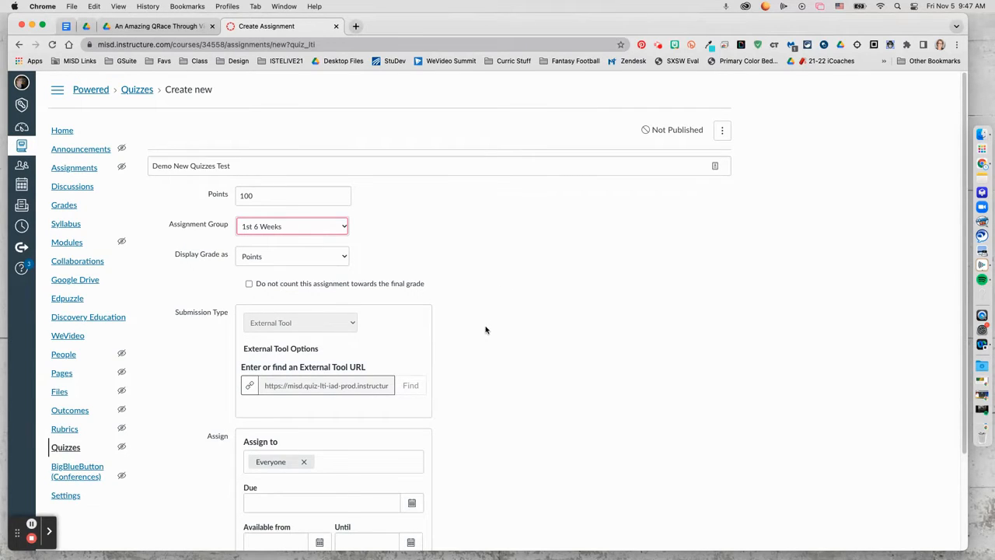
# Step: Open the quiz for building and save "Instructions Go Here!" as its instructions
pyautogui.scroll(-3, 486, 330)
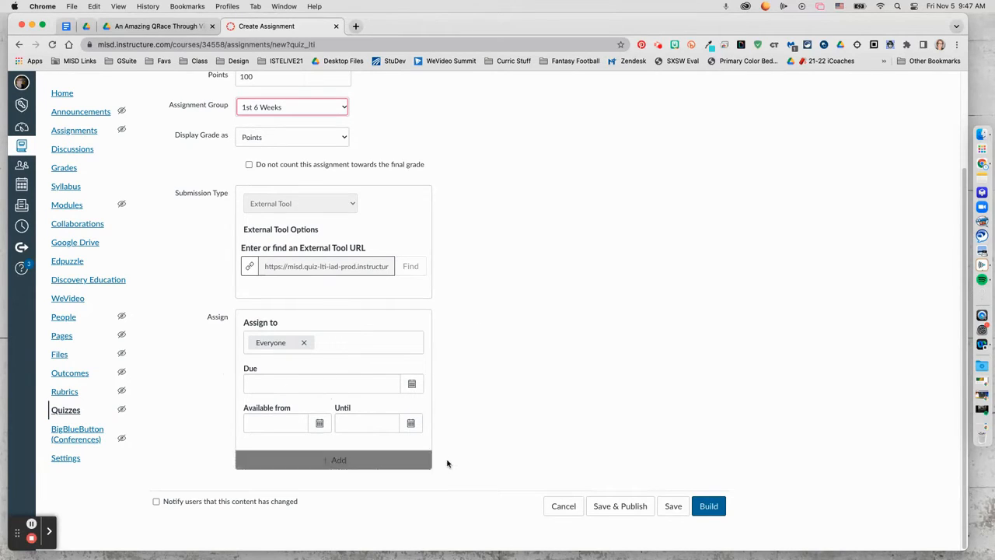
pyautogui.click(708, 507)
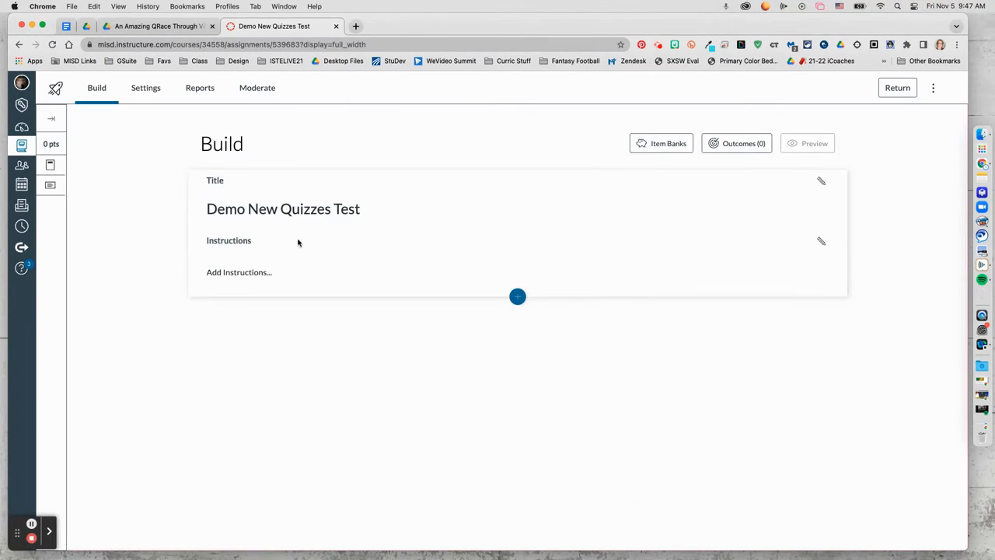
pyautogui.click(821, 241)
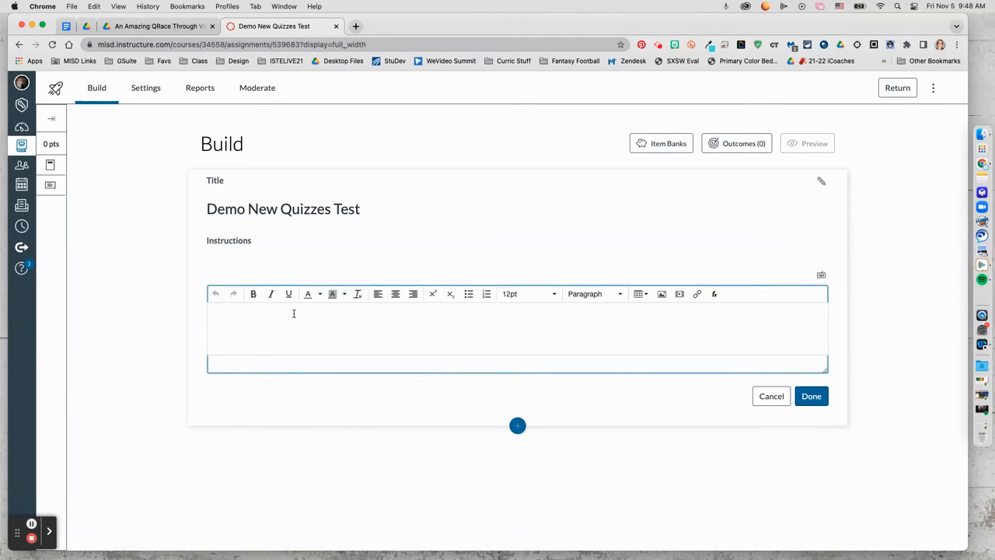
pyautogui.write('Instructions Go Here!')
pyautogui.click(811, 395)
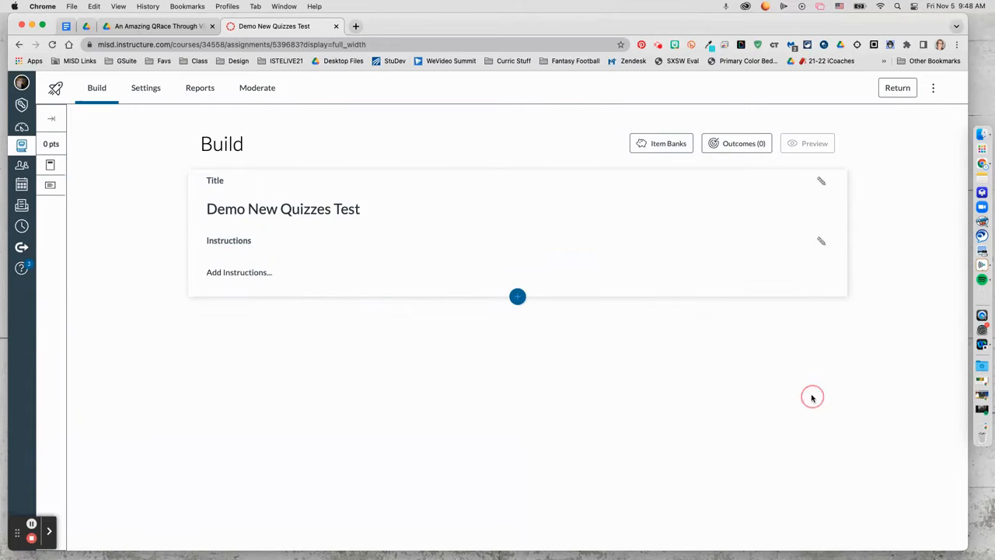
# Step: Insert a multiple choice question below the instructions with the stem "Add question here!"
pyautogui.click(517, 296)
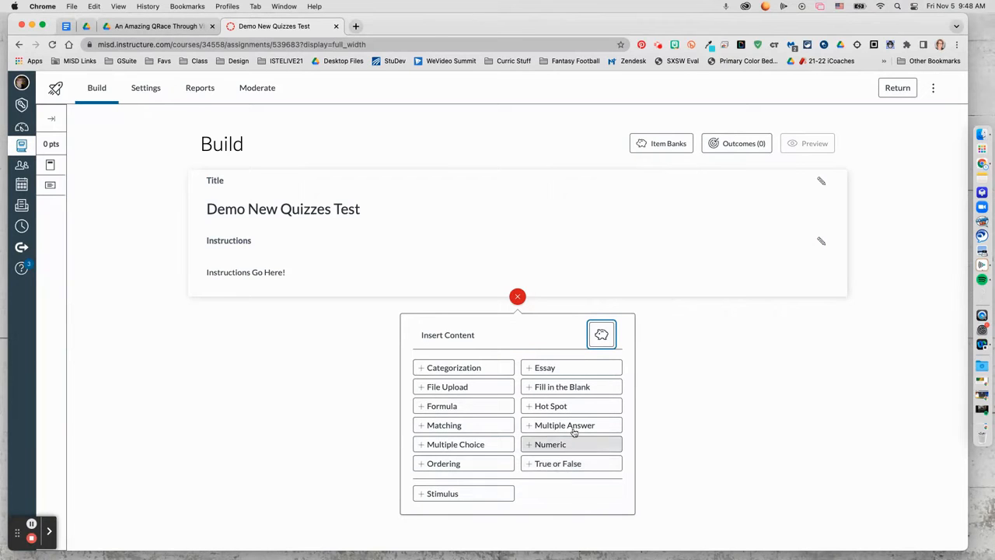
pyautogui.click(437, 449)
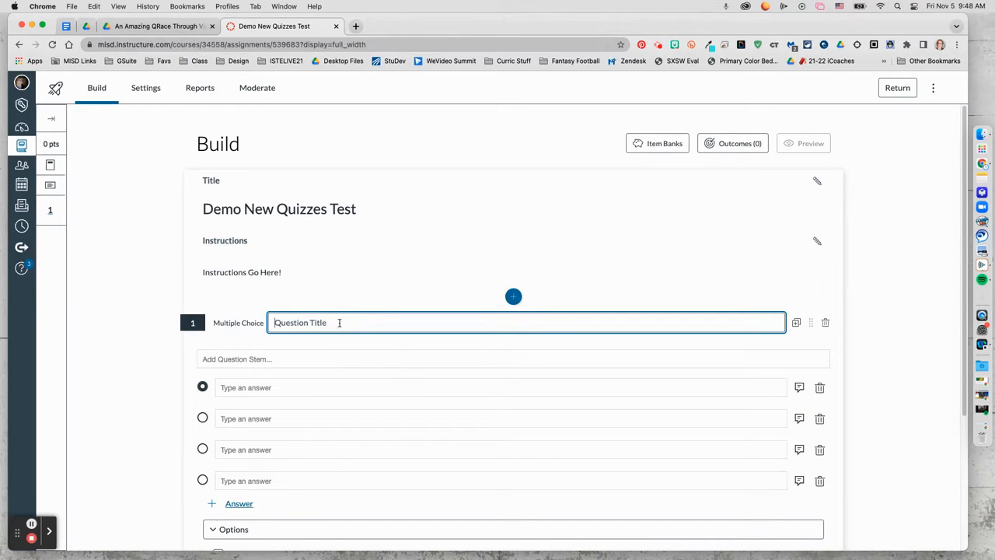
pyautogui.click(246, 358)
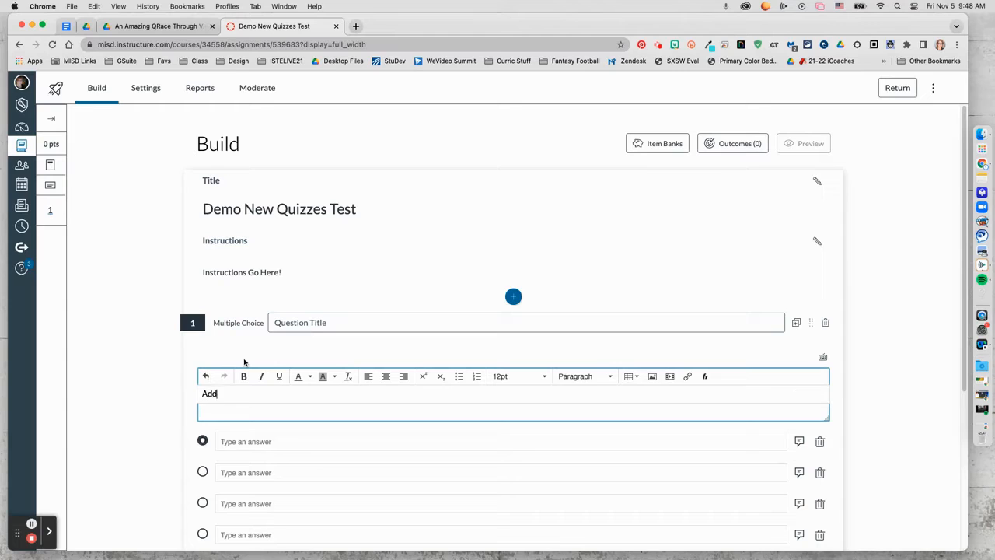
pyautogui.write('Add question here!')
# Step: Fill the four answer choices with 1, 2, 3 and 4, and mark 3 as the correct answer
pyautogui.click(248, 441)
pyautogui.write('1')
pyautogui.click(233, 469)
pyautogui.write('2')
pyautogui.click(244, 502)
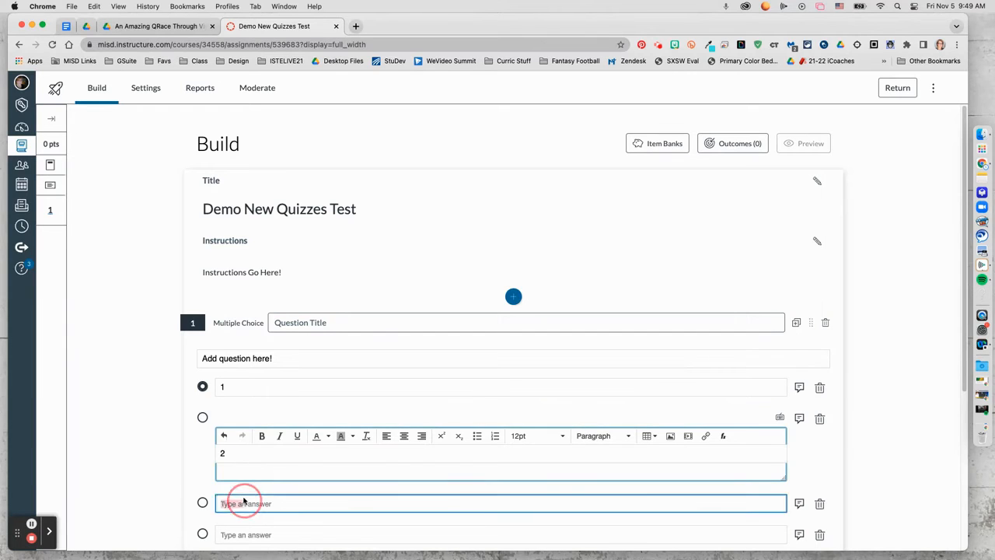
pyautogui.write('3')
pyautogui.click(236, 533)
pyautogui.write('4')
pyautogui.click(204, 447)
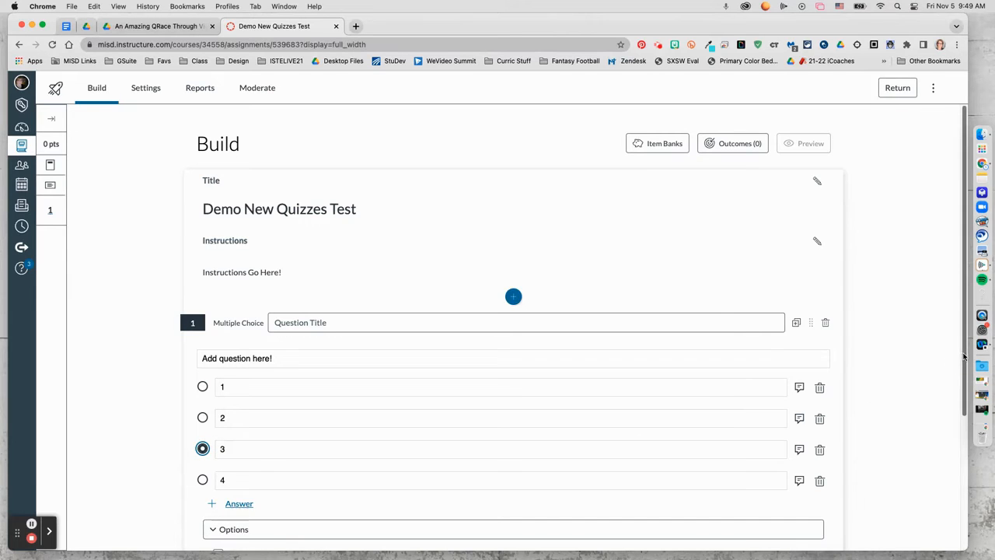
# Step: View the answer feedback editor for choice 1 and close it without entering feedback
pyautogui.scroll(-3, 964, 356)
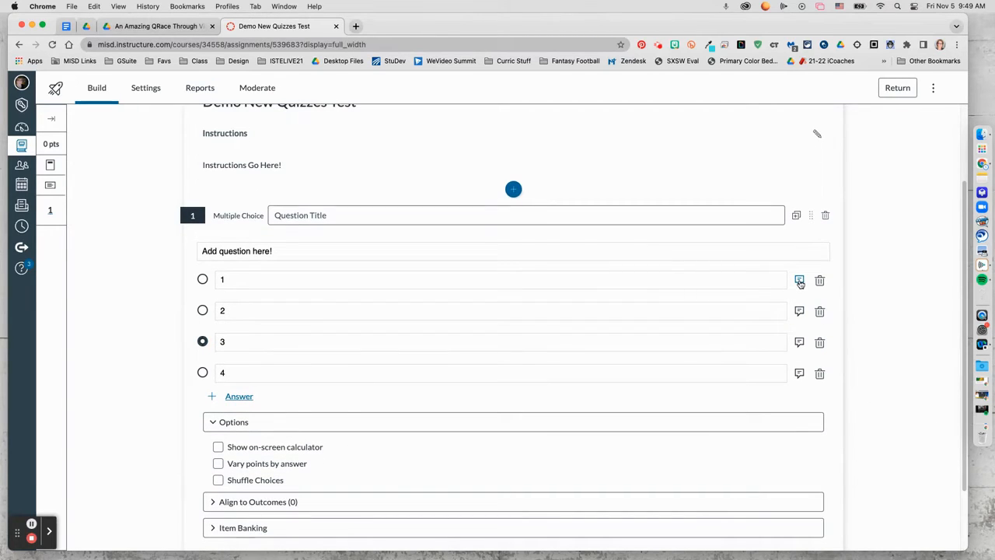
pyautogui.click(800, 281)
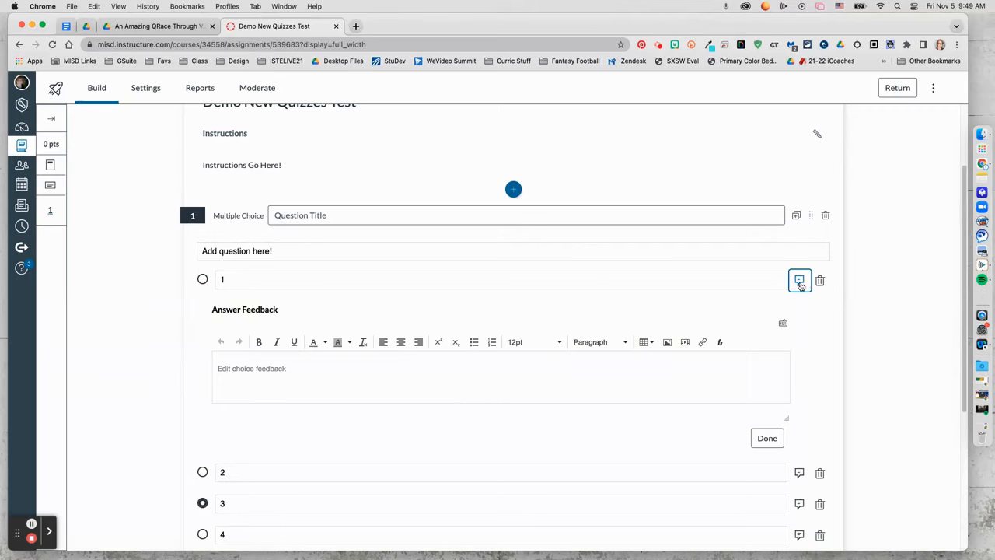
pyautogui.click(772, 443)
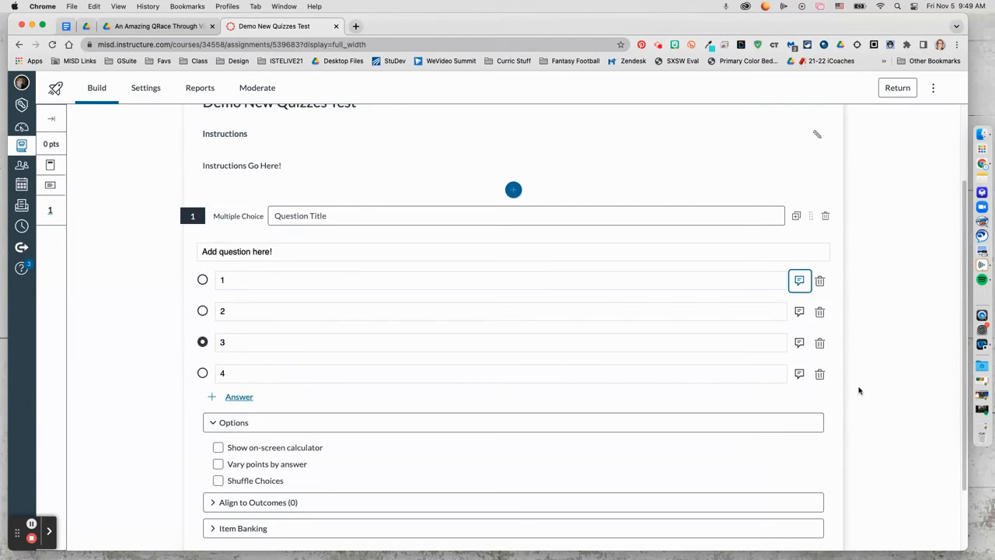
# Step: Review the question's student feedback fields for correct, incorrect and general feedback, leaving them empty
pyautogui.scroll(-2, 858, 389)
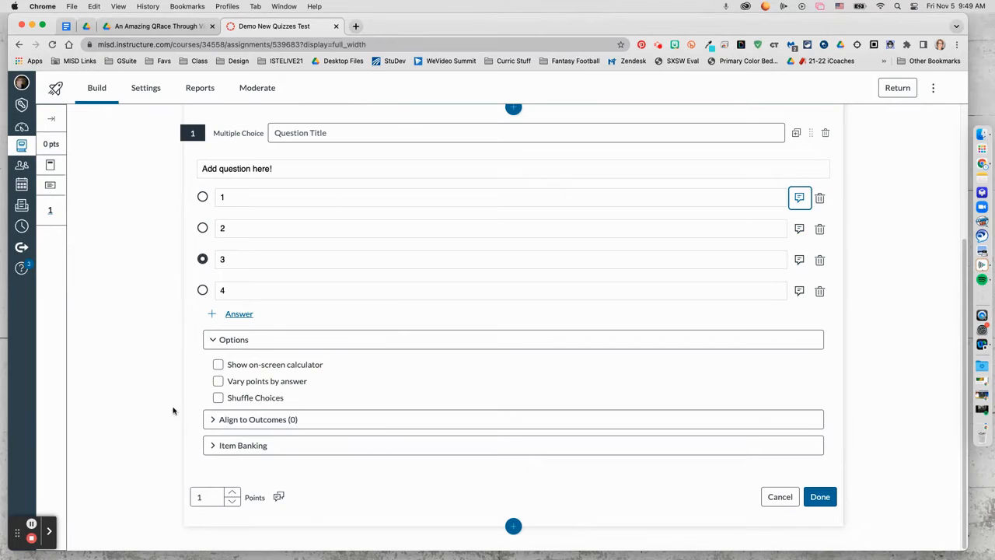
pyautogui.click(278, 499)
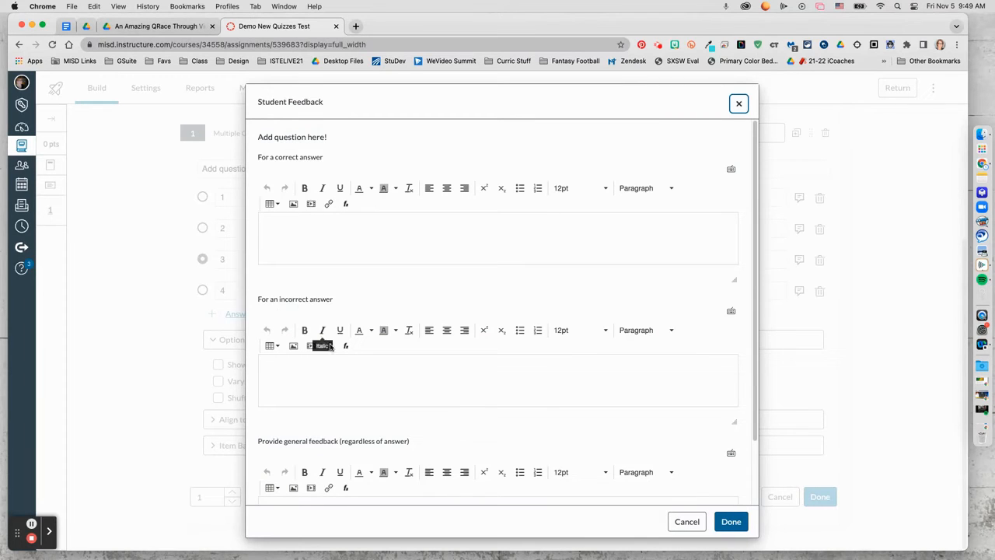
pyautogui.click(268, 367)
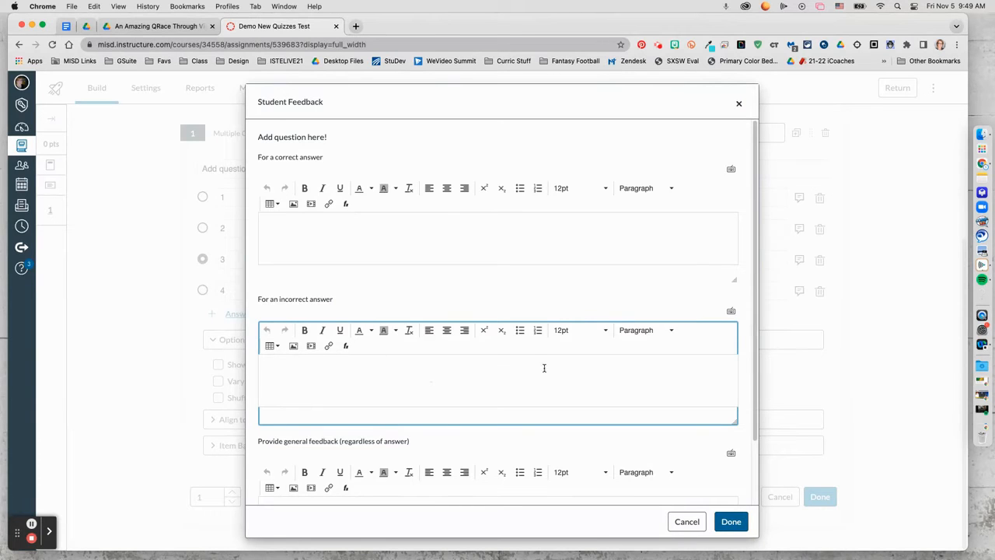
pyautogui.click(734, 523)
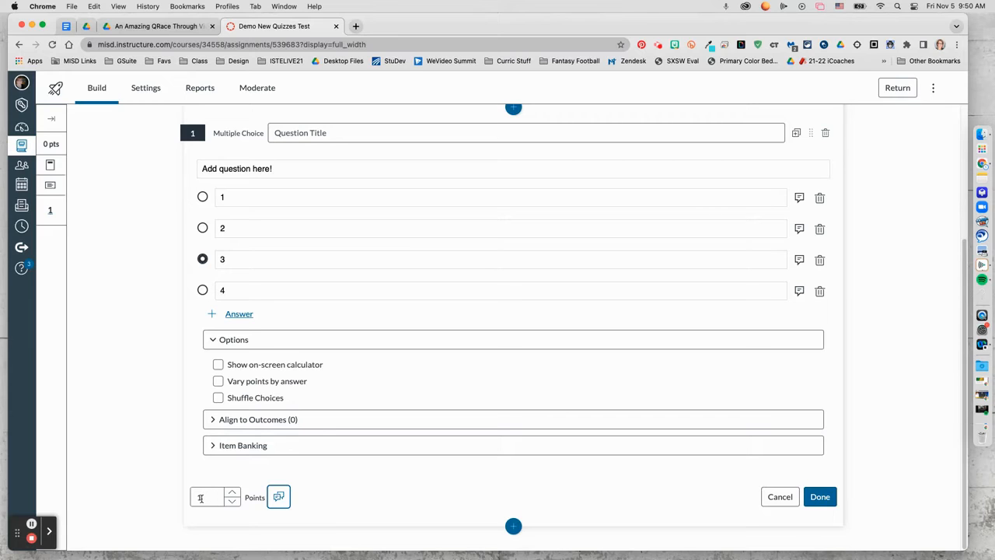
# Step: Expand the question's outcome alignment and item banking sections and examine their options
pyautogui.click(213, 420)
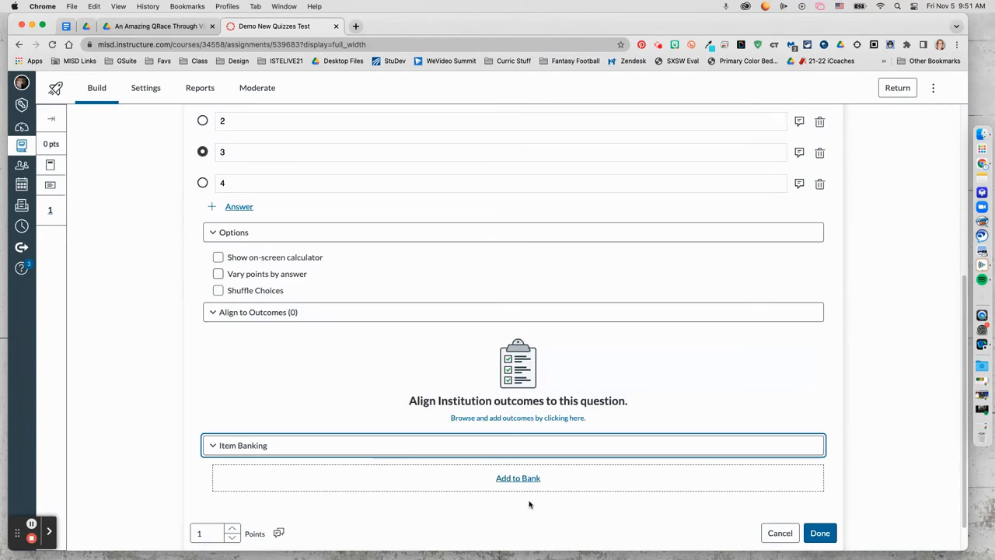
pyautogui.scroll(1, 506, 503)
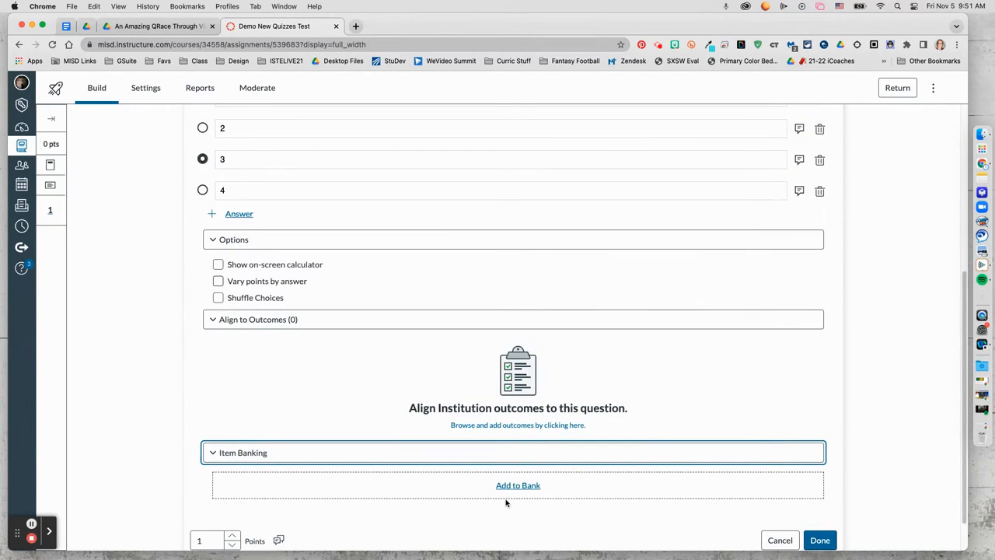
pyautogui.scroll(-1, 506, 503)
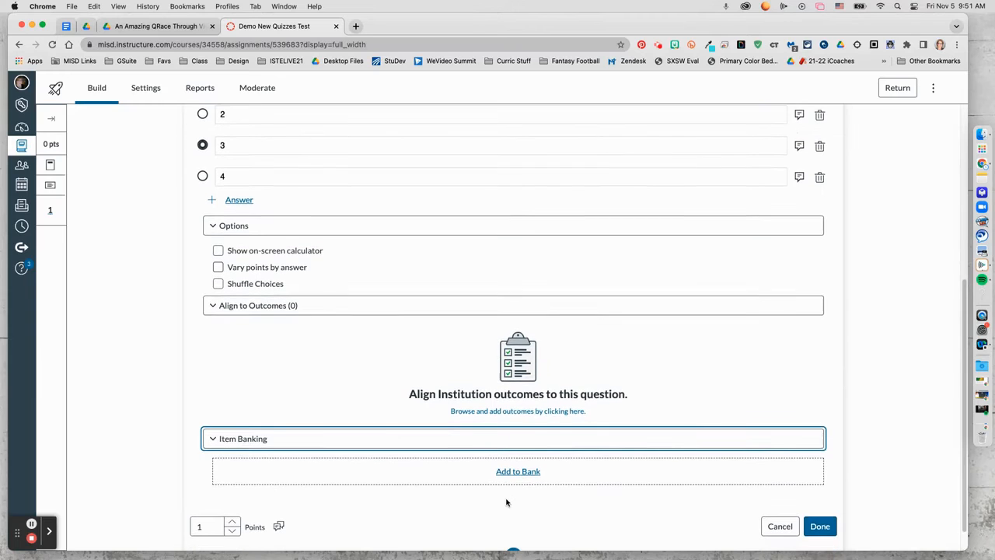
pyautogui.scroll(-1, 506, 503)
pyautogui.scroll(-1, 506, 503)
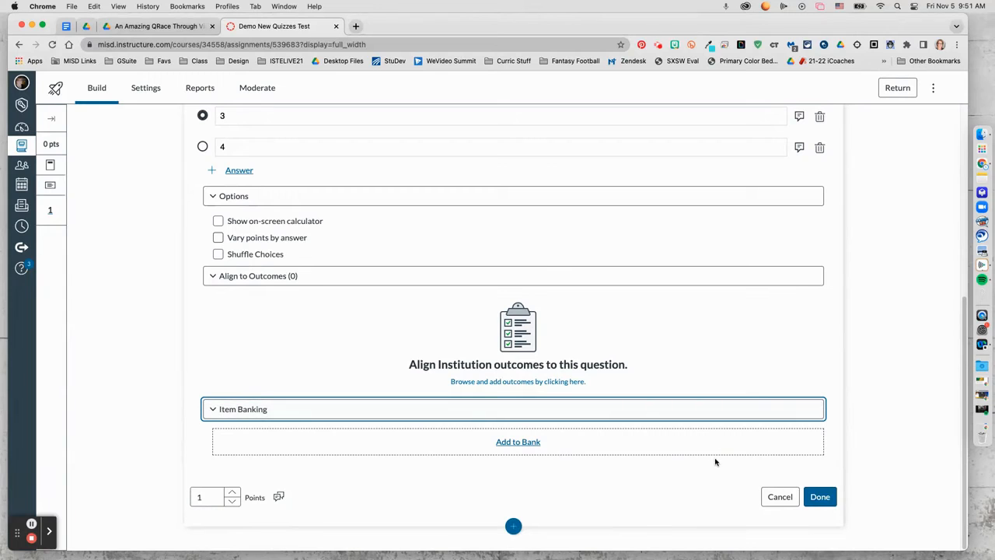
# Step: Save the multiple choice question and open a preview of the quiz
pyautogui.click(821, 498)
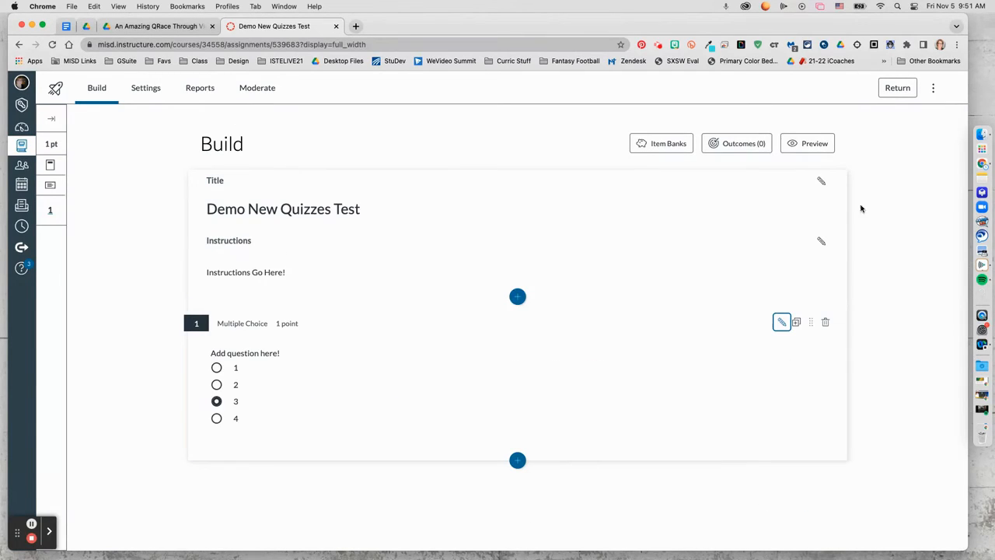
pyautogui.click(813, 145)
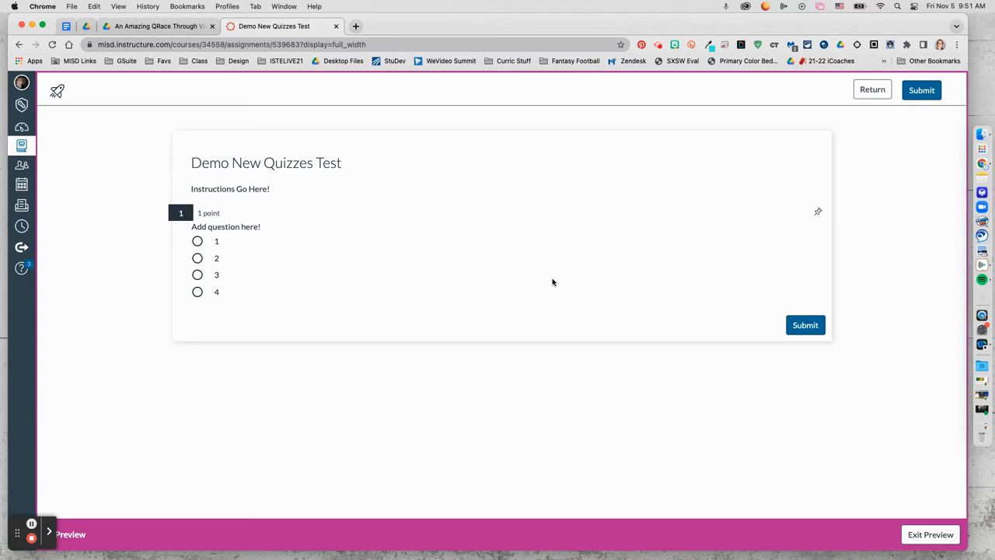
# Step: Exit the quiz preview and enable Restrict student result view in the quiz settings, leaving all its result options unselected
pyautogui.click(927, 533)
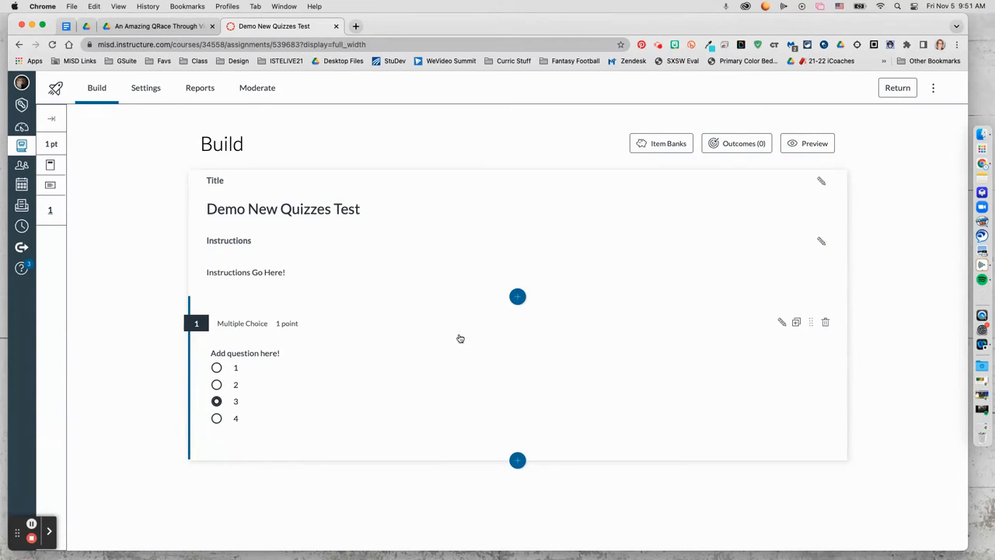
pyautogui.click(146, 91)
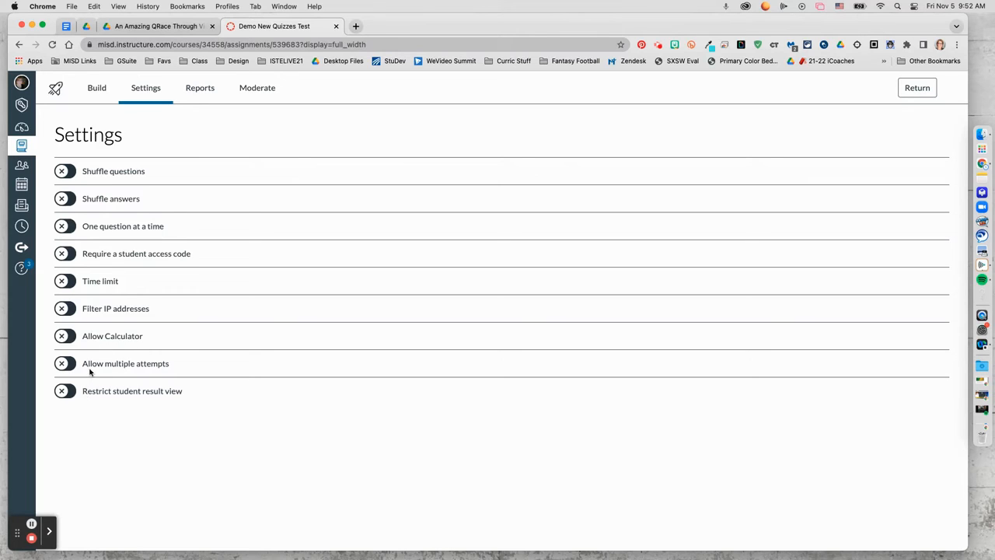
pyautogui.click(68, 393)
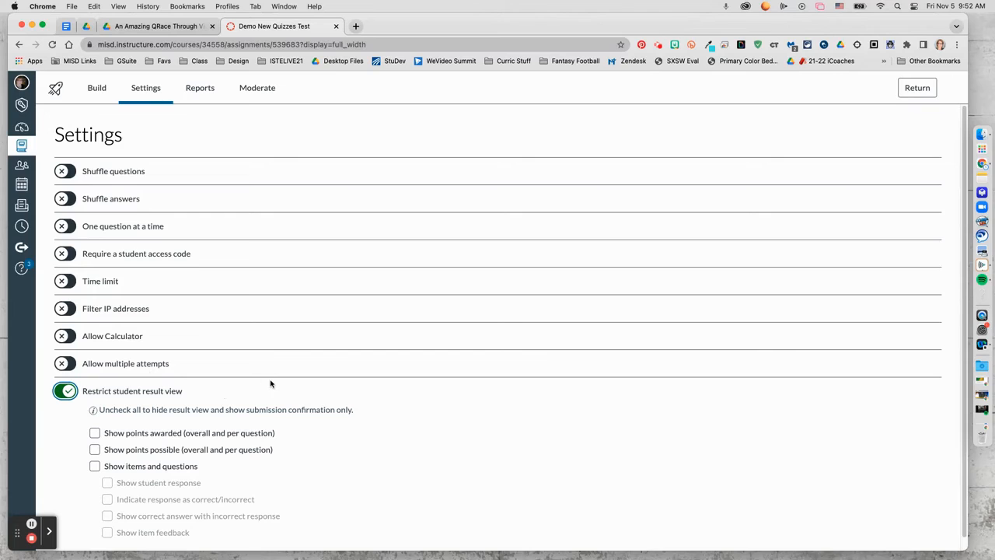
pyautogui.scroll(-1, 269, 383)
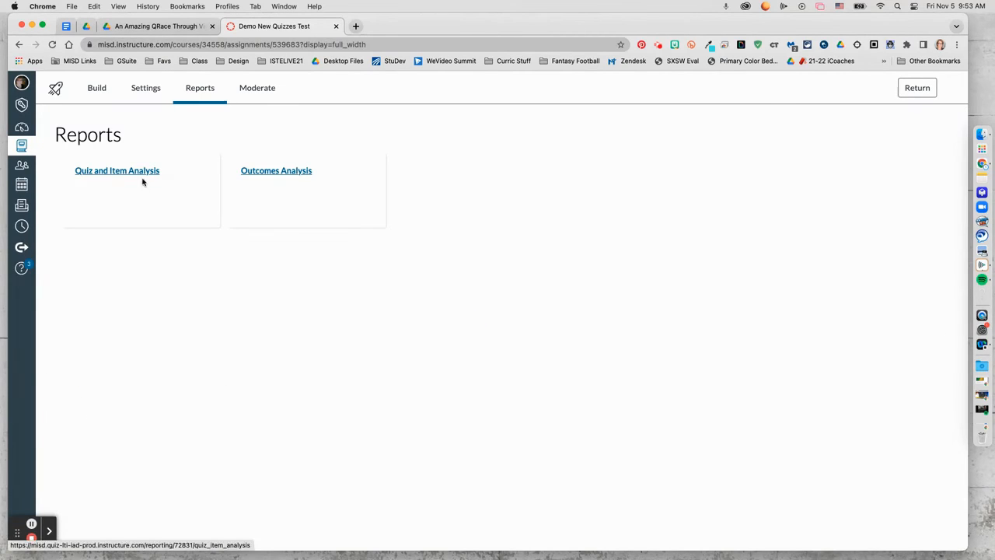
# Step: Review the quiz's available analysis reports and its moderation page, and return to the course's quiz list
pyautogui.click(119, 177)
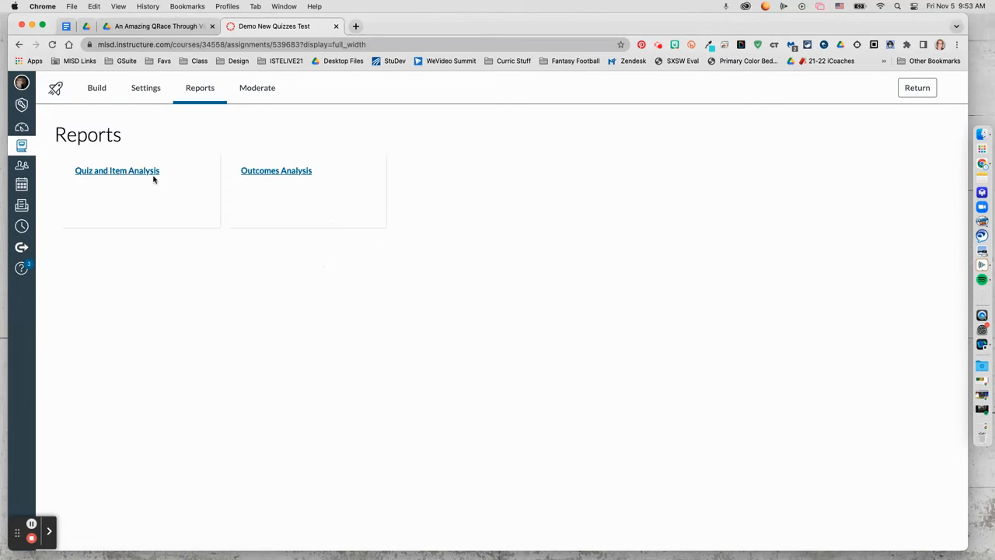
pyautogui.click(269, 92)
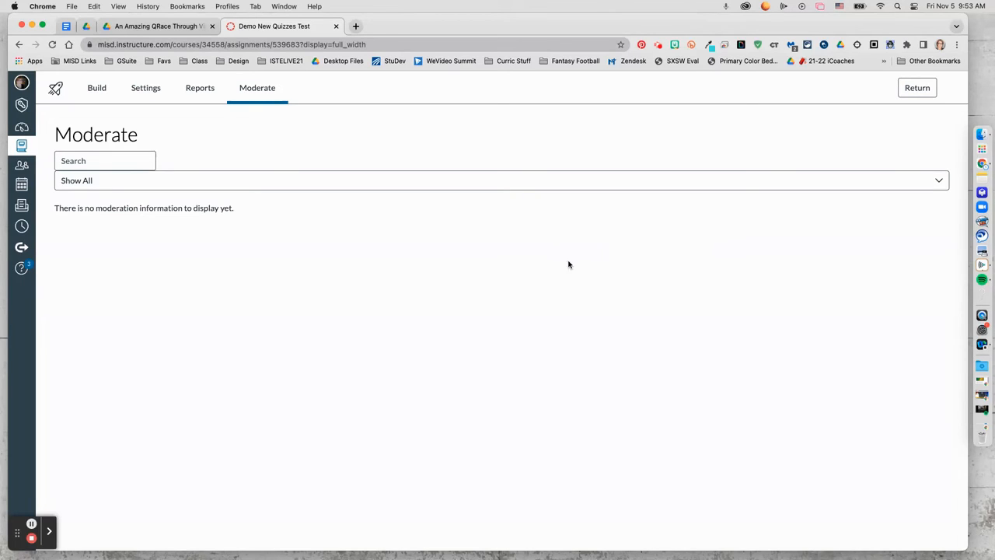
pyautogui.click(921, 90)
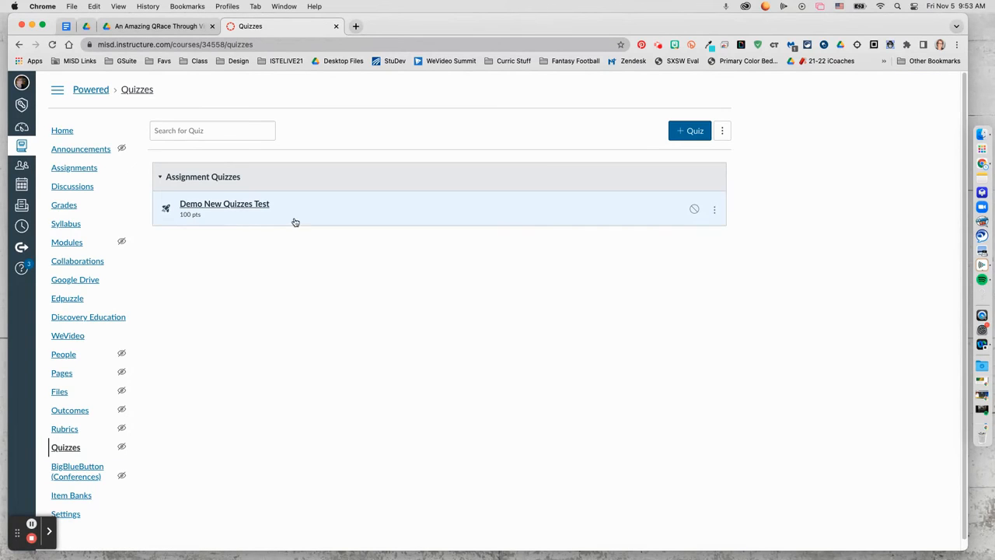
# Step: Open Demo New Quizzes Test for editing, review its grading, assignment and date options, and go back to the quiz builder
pyautogui.click(714, 211)
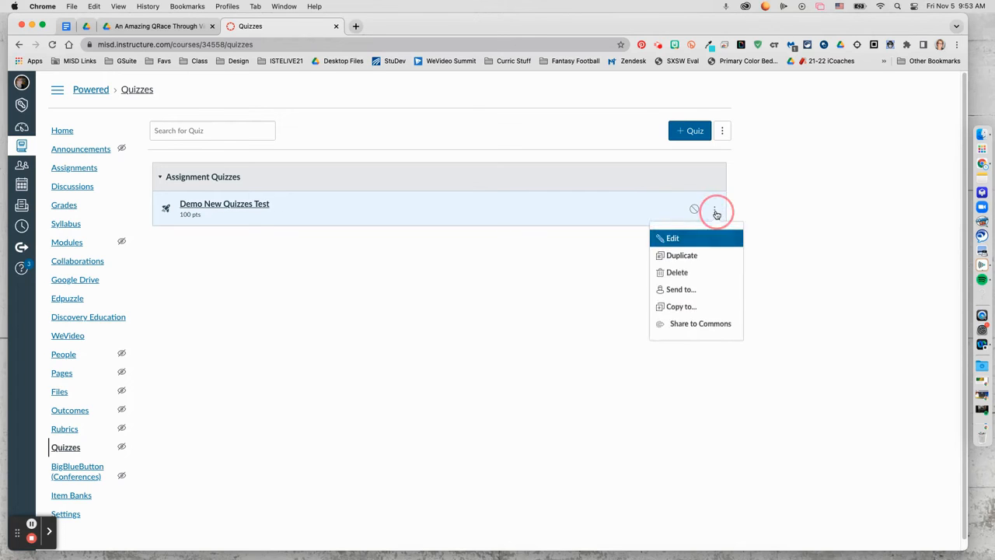
pyautogui.click(666, 239)
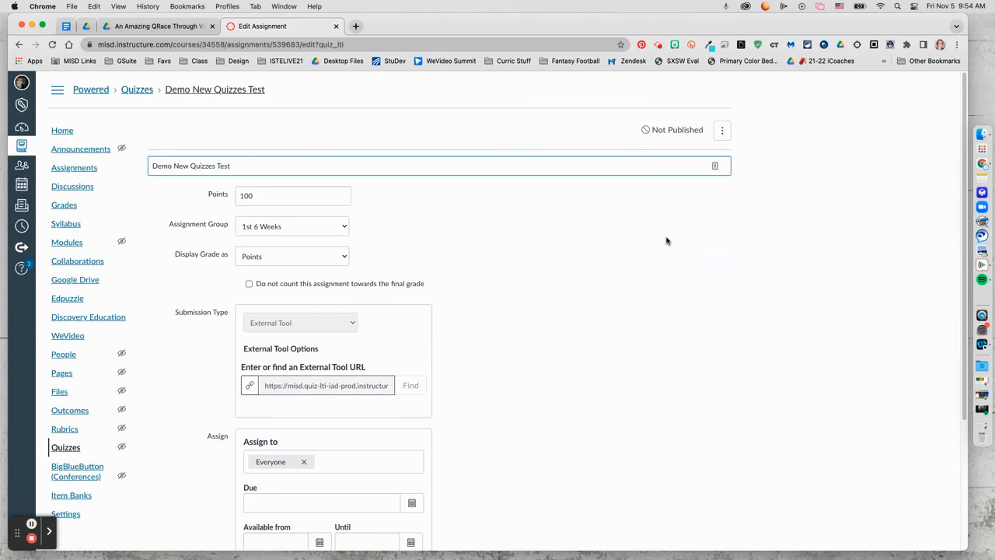
pyautogui.click(963, 190)
pyautogui.moveTo(963, 190); pyautogui.dragTo(959, 315)
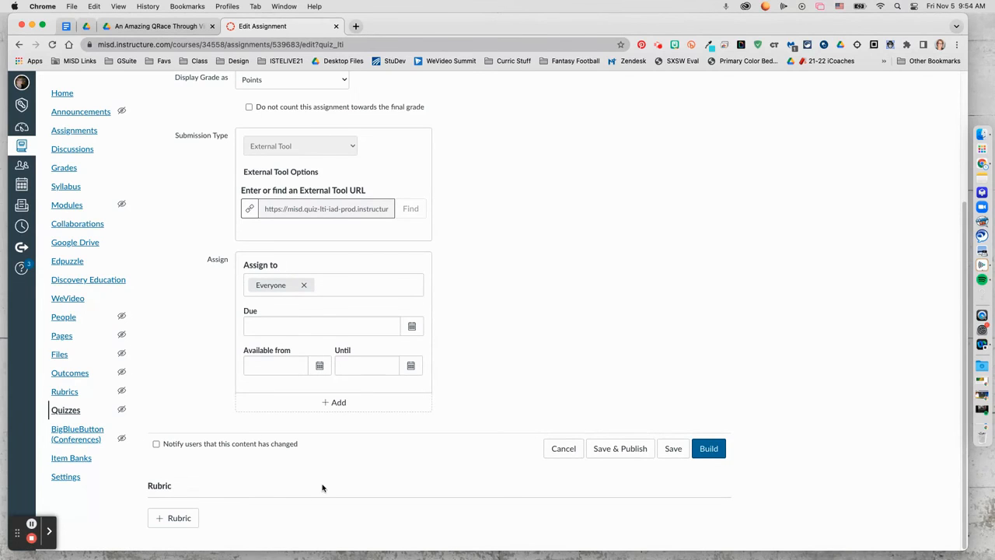
pyautogui.moveTo(964, 284); pyautogui.dragTo(926, 333)
pyautogui.click(709, 449)
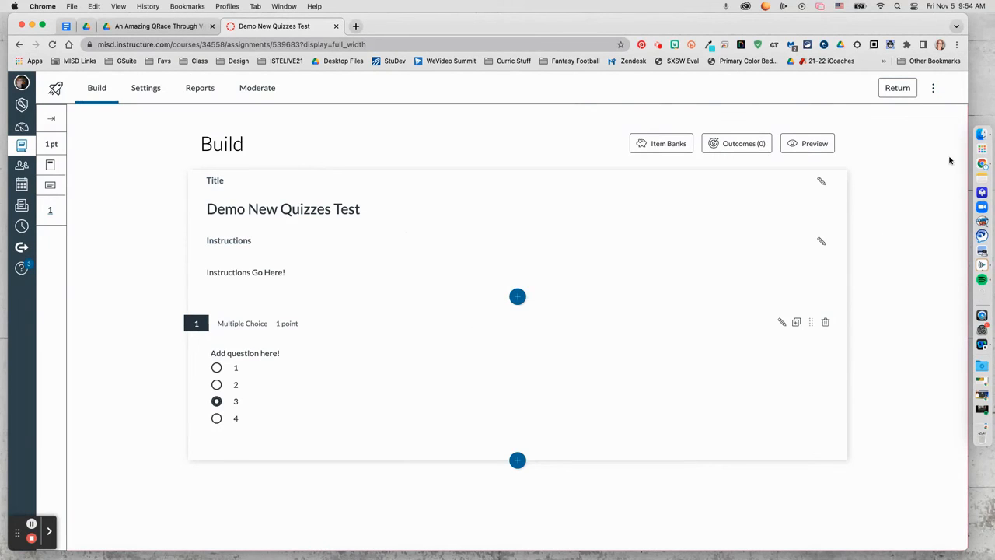
# Step: Examine the builder's additional options for item banks and printing, and recheck the quiz settings without changing anything
pyautogui.click(933, 92)
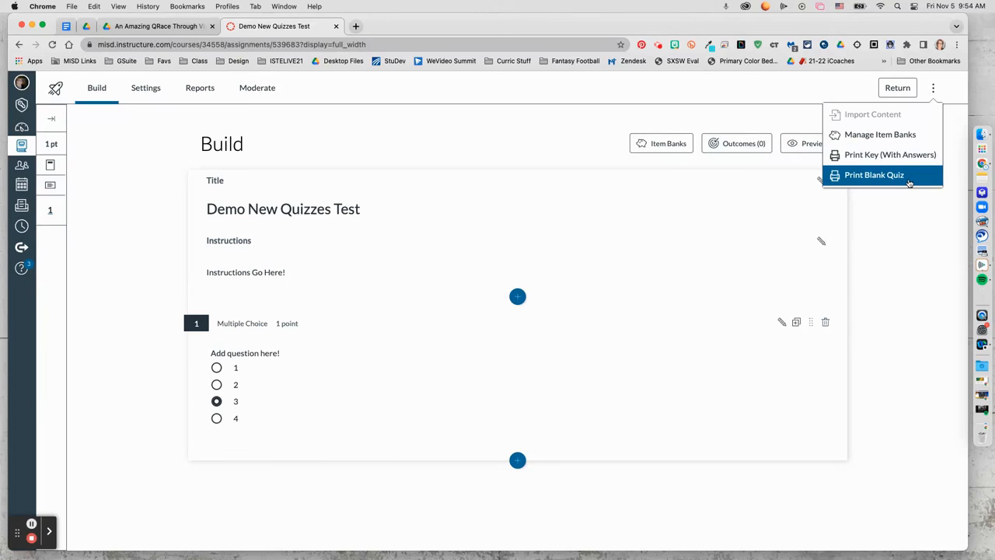
pyautogui.click(886, 196)
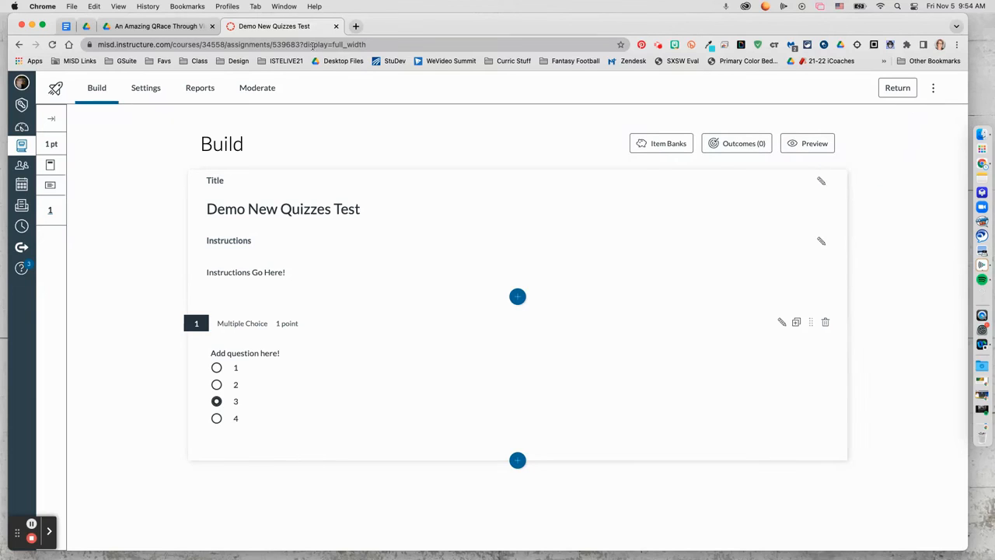
pyautogui.click(145, 87)
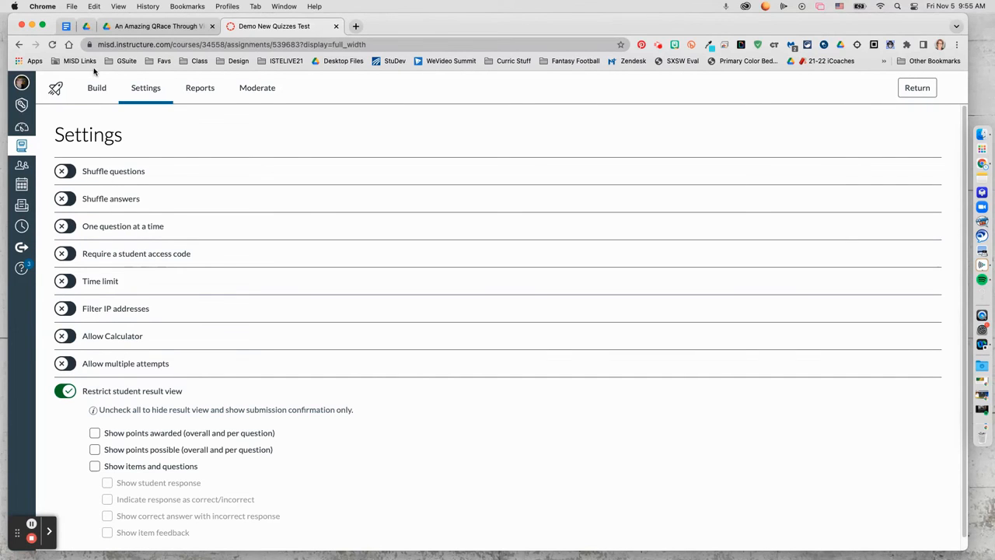
pyautogui.click(96, 89)
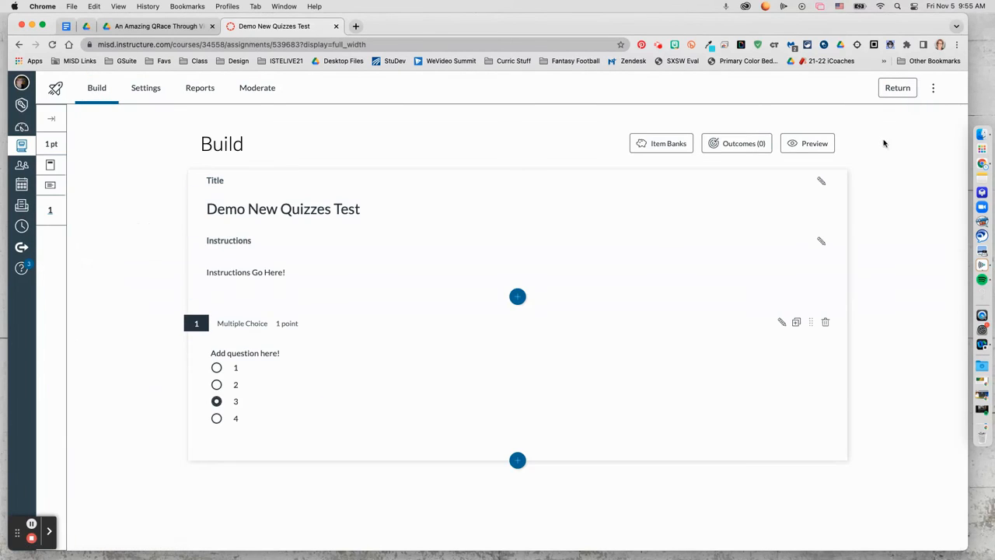
pyautogui.click(934, 91)
pyautogui.click(915, 205)
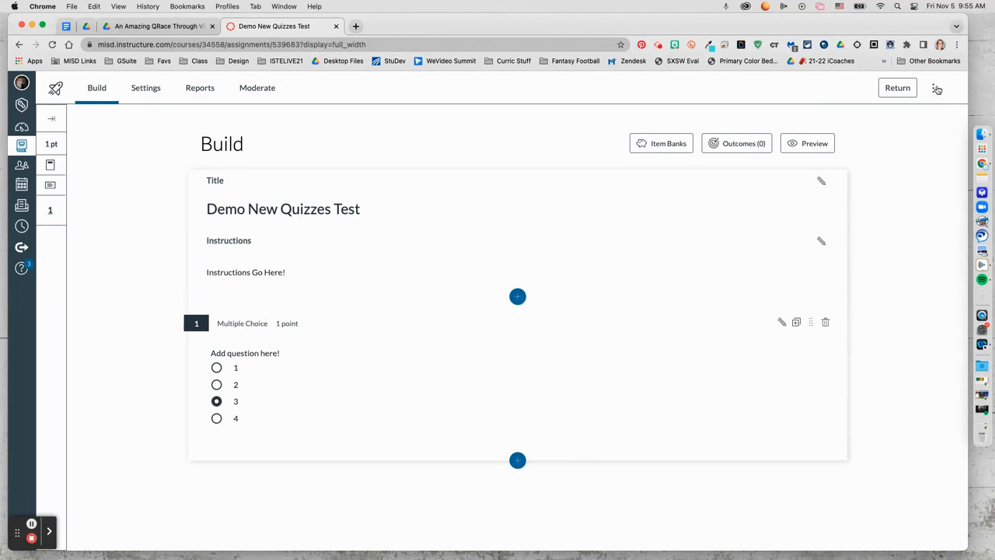